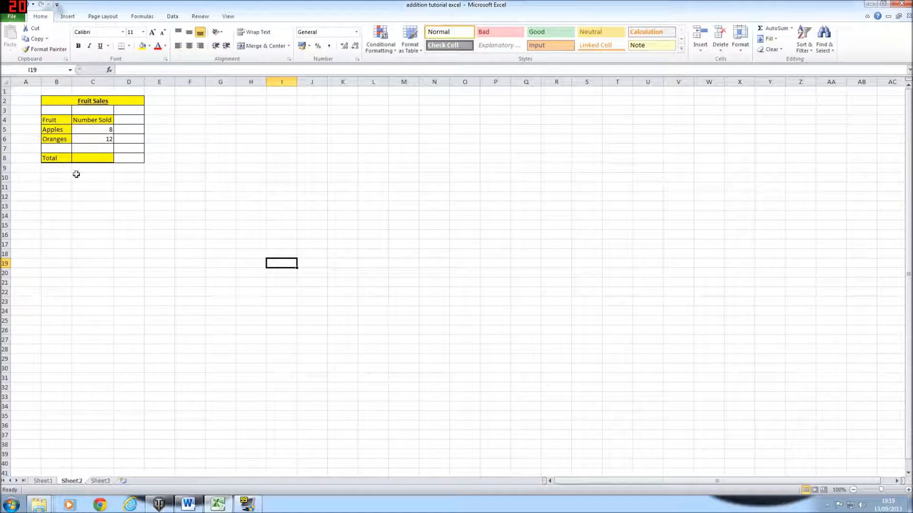
- Enter the plain formula =C5+C6 in the Total cell C8
click(103, 161)
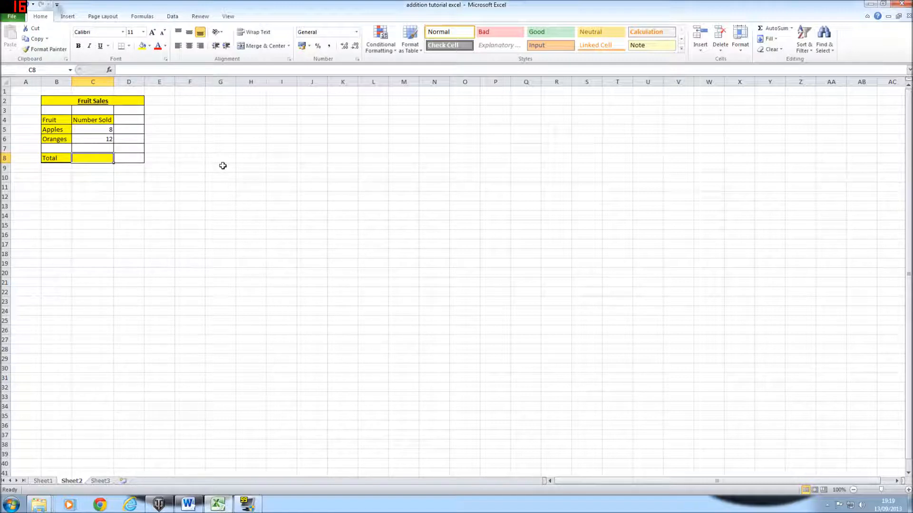
text(=C5+C6)
key(Return)
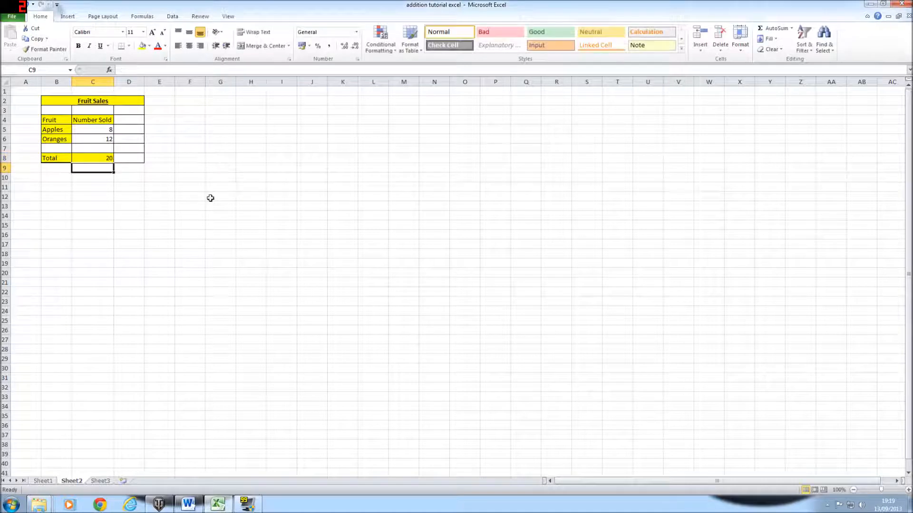
- Change the Oranges count in C6 to 11, then to 12
click(108, 141)
text(11)
key(Return)
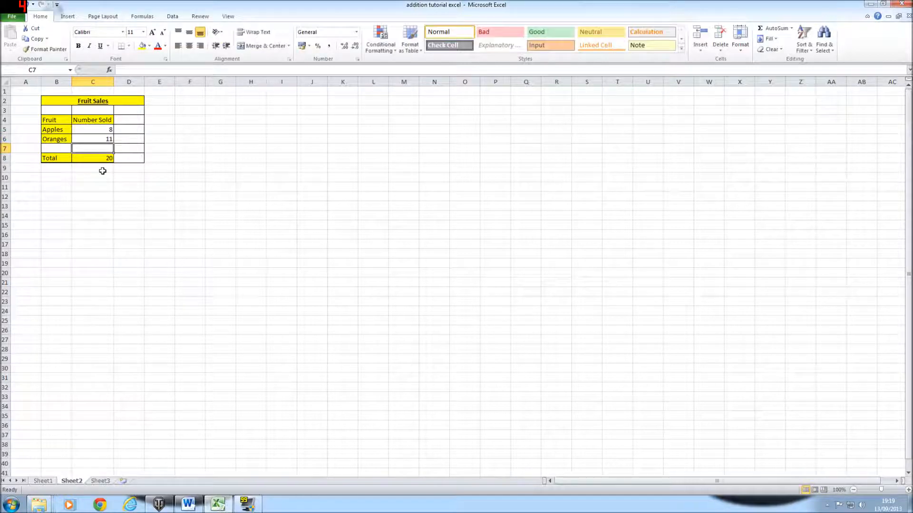
click(100, 158)
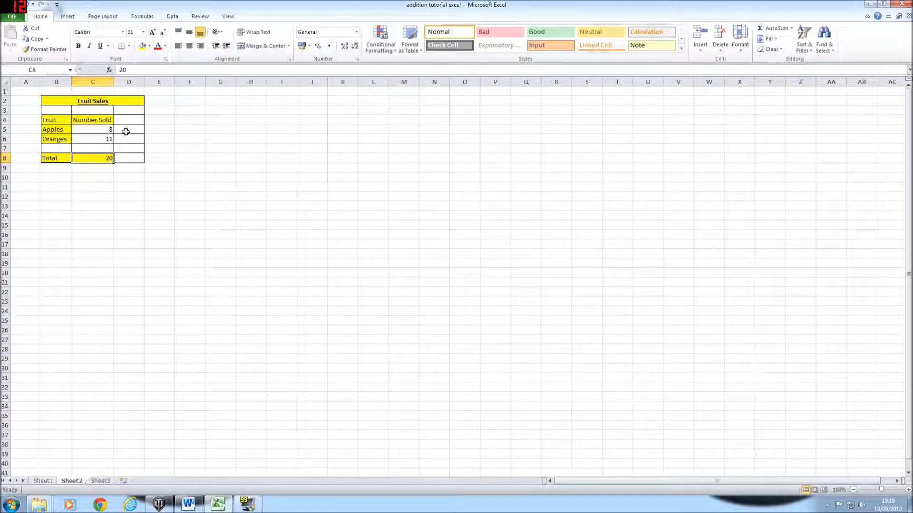
click(107, 139)
key(BackSpace)
text(12)
click(109, 159)
- Clear the typed total from C8, leaving it empty
key(BackSpace)
click(163, 189)
click(101, 158)
click(238, 203)
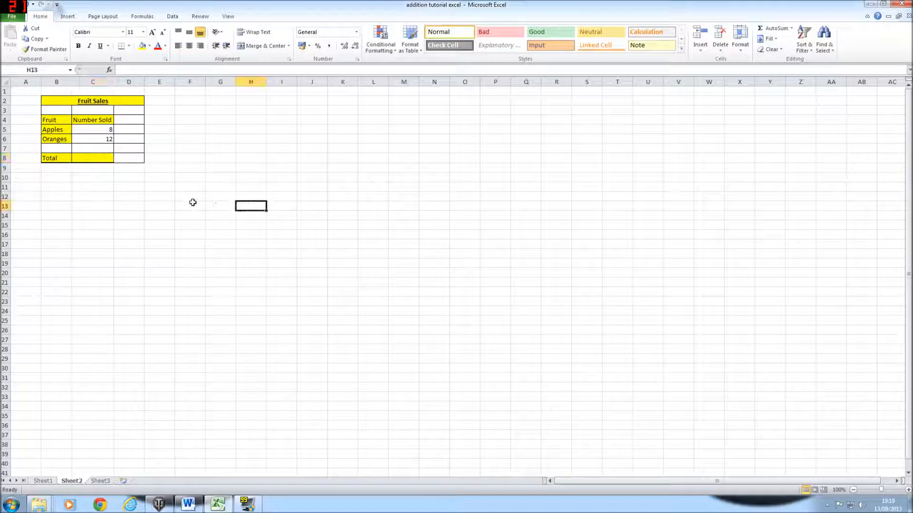
- Enter =sum(C5+C6) in C8 so the Total calculates 20
click(103, 158)
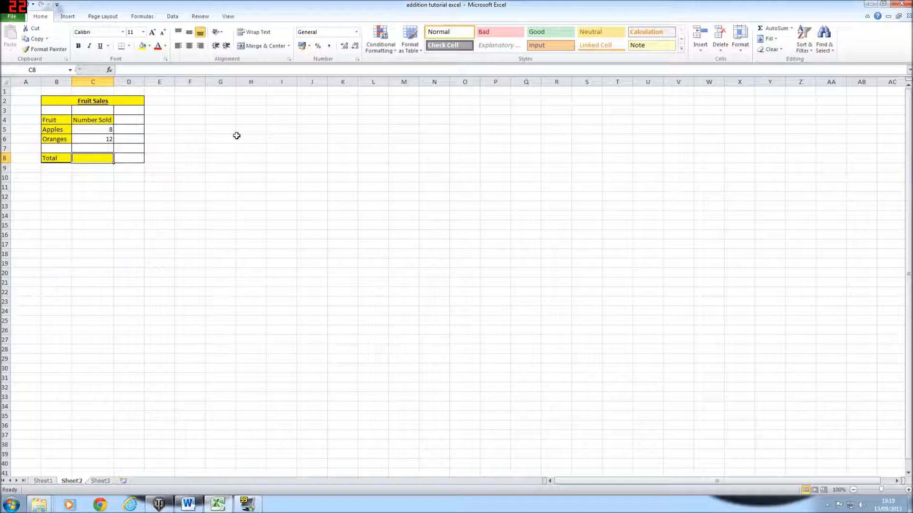
text(=)
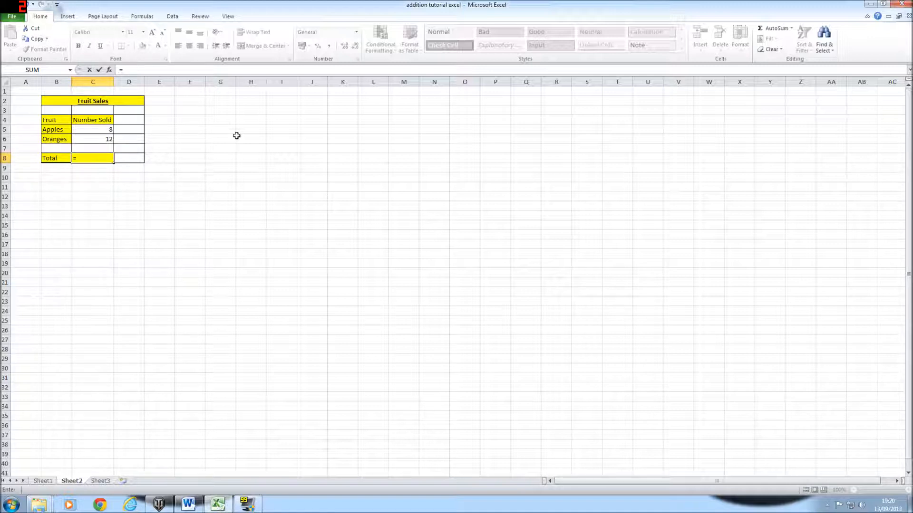
text(sum)
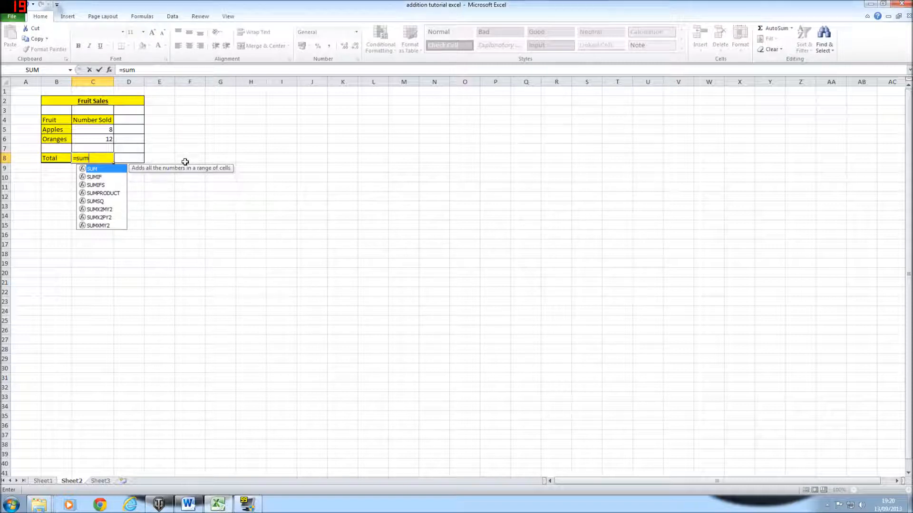
text(()
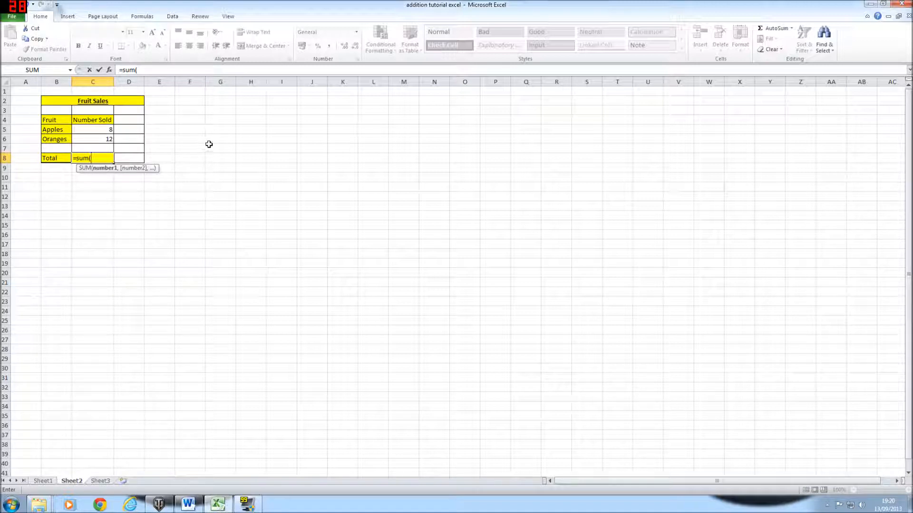
text(C)
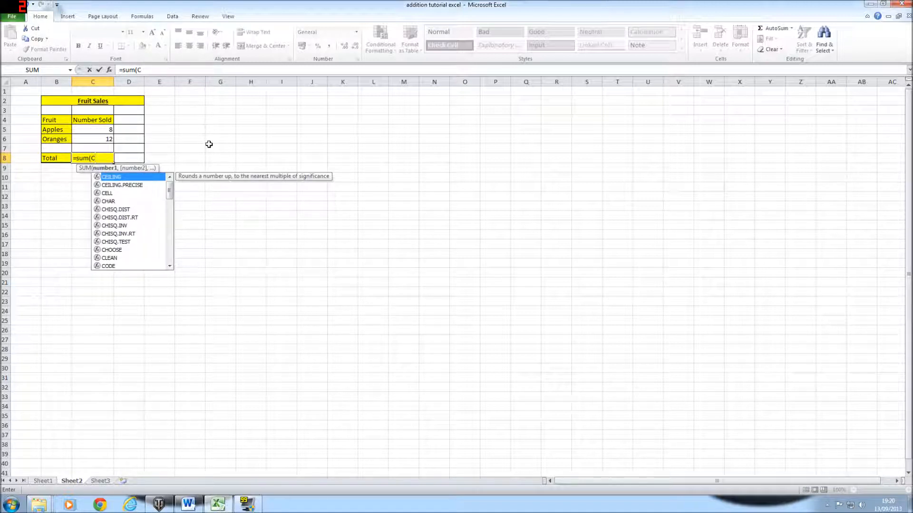
text(5+)
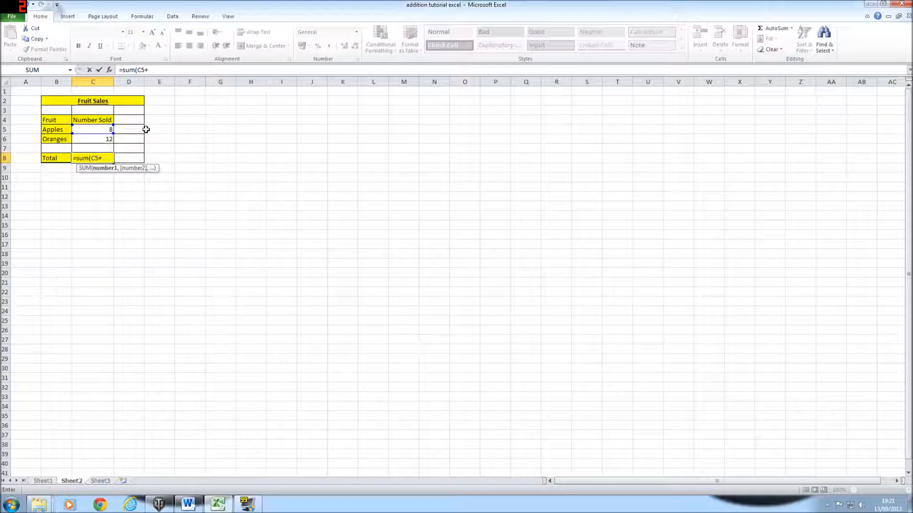
text(C6)
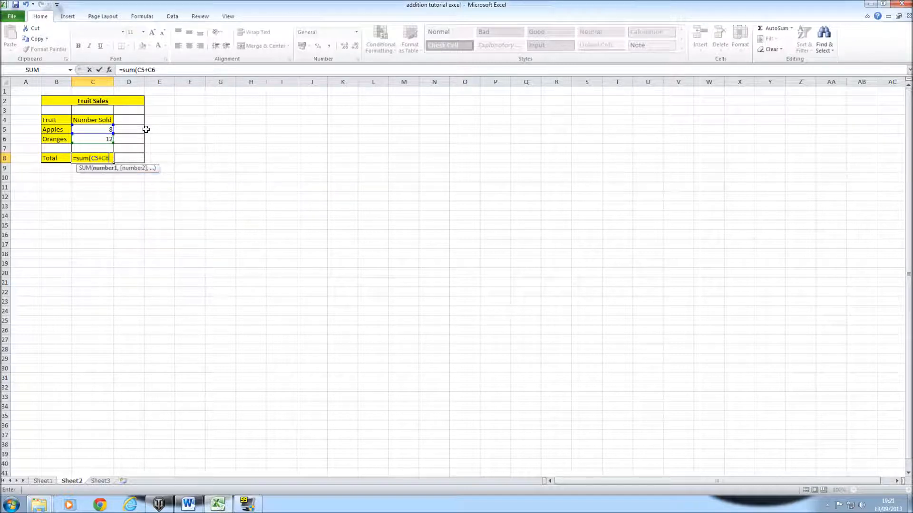
text())
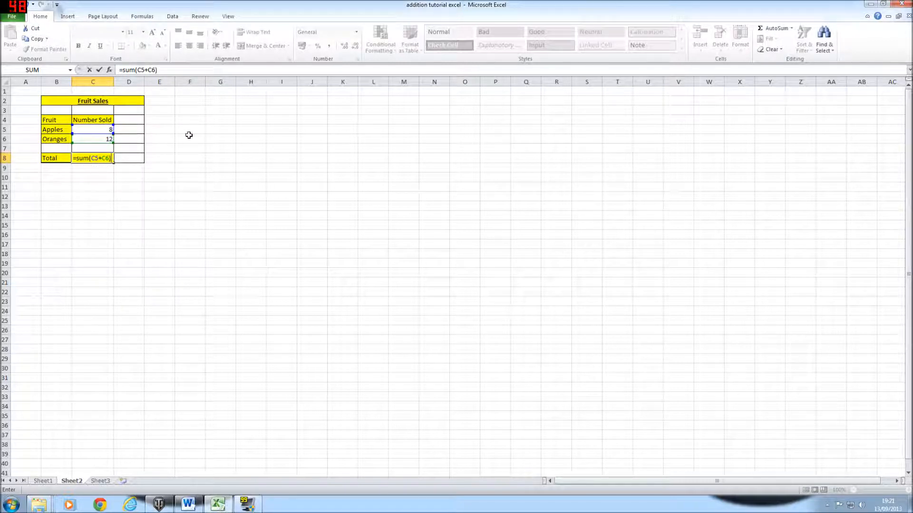
key(Return)
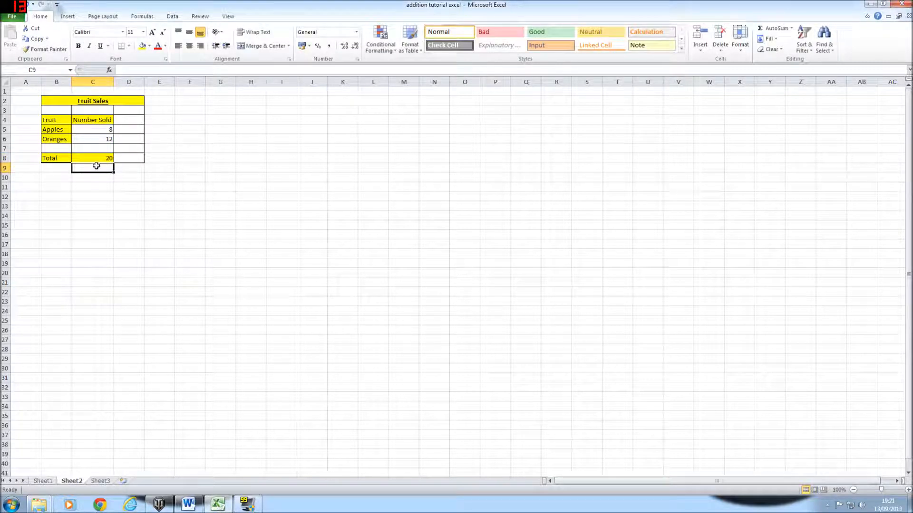
click(97, 131)
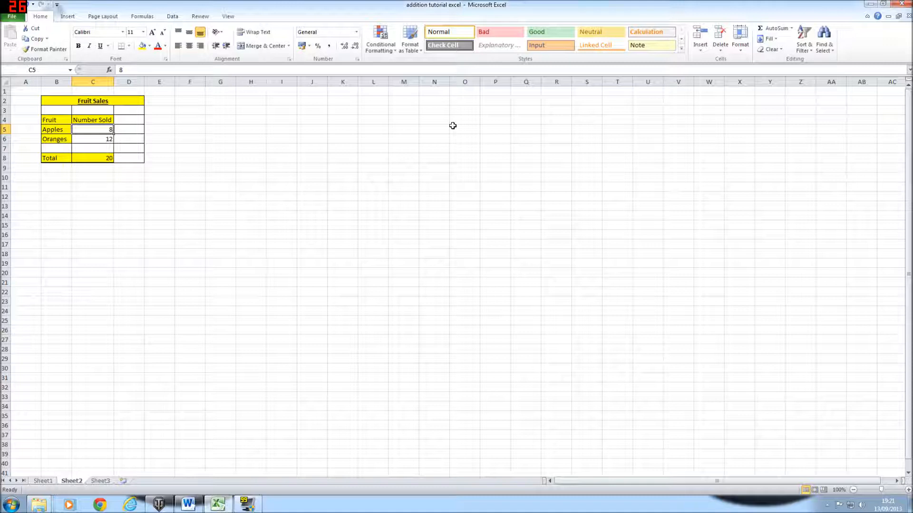
text(9)
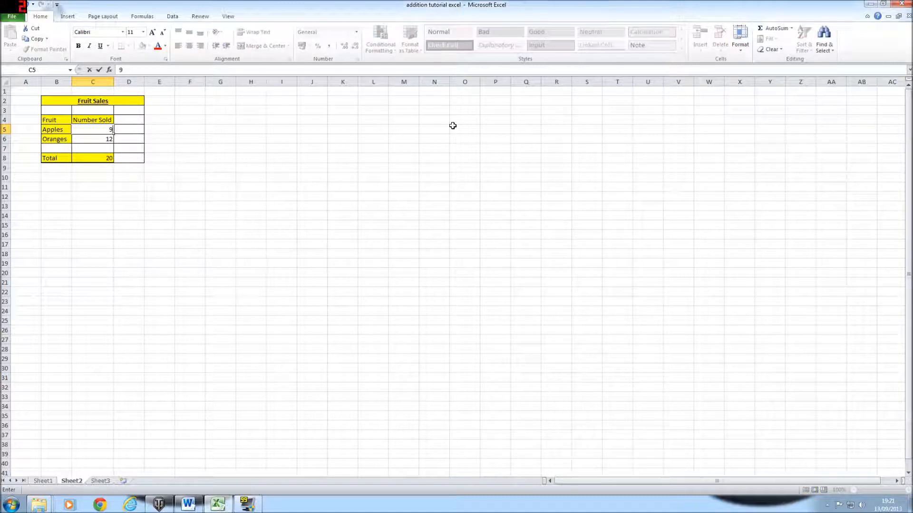
key(Return)
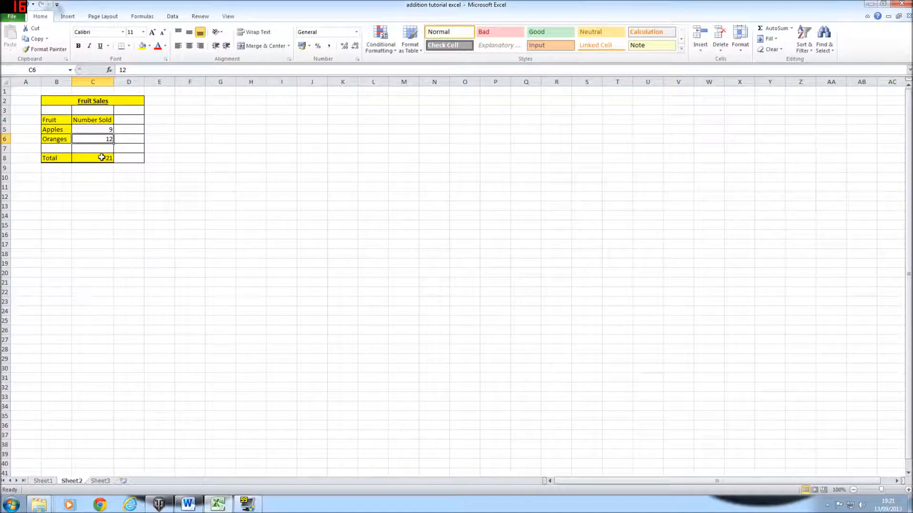
click(103, 130)
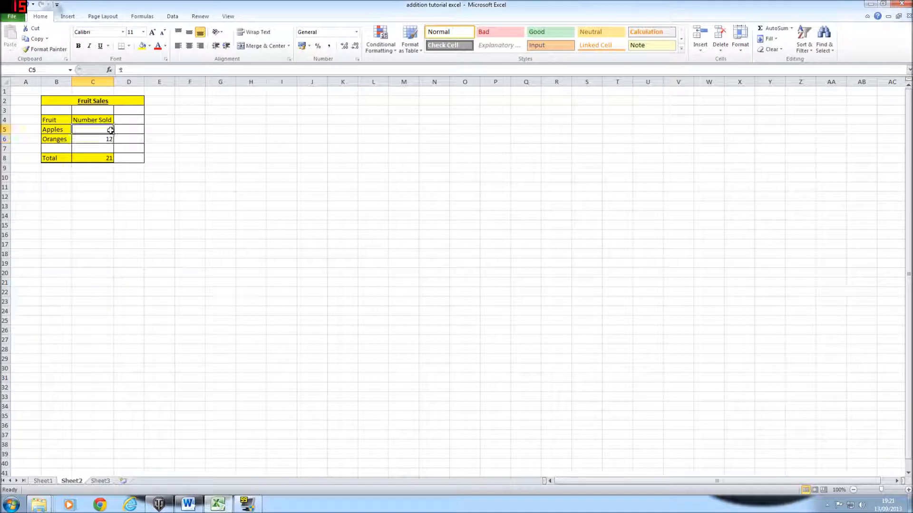
key(BackSpace)
text(8)
click(183, 140)
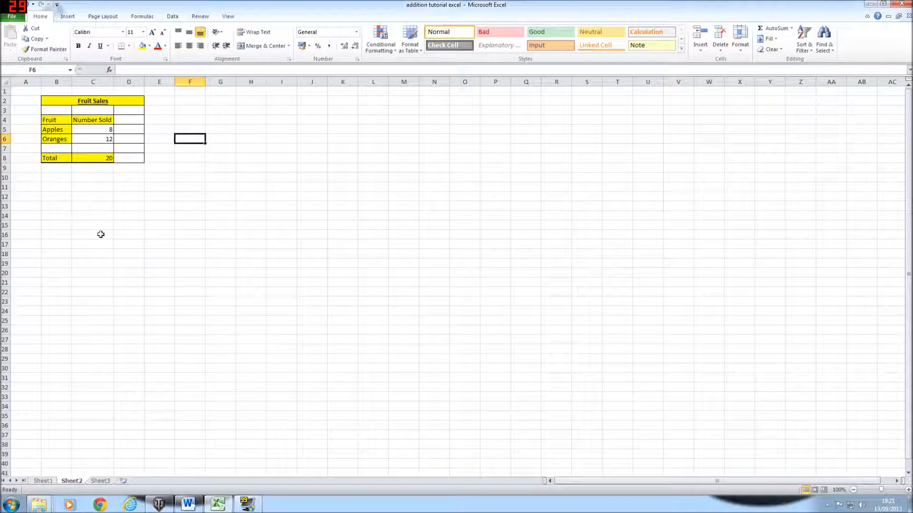
click(58, 310)
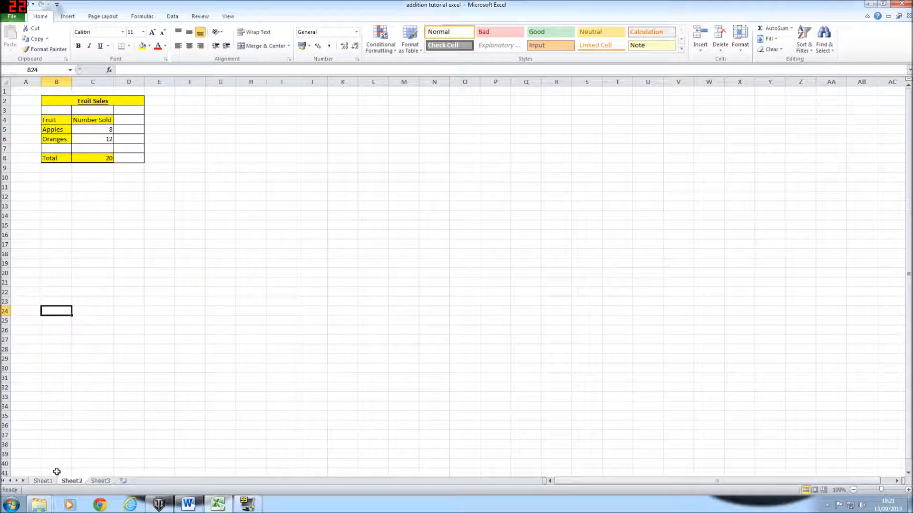
- Switch to Sheet1 and select the first table's empty Total cell C11
click(42, 481)
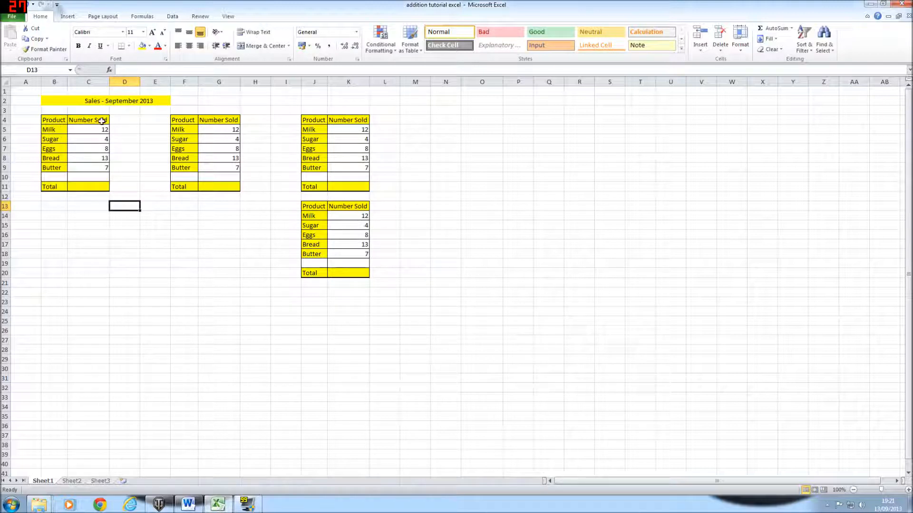
click(93, 185)
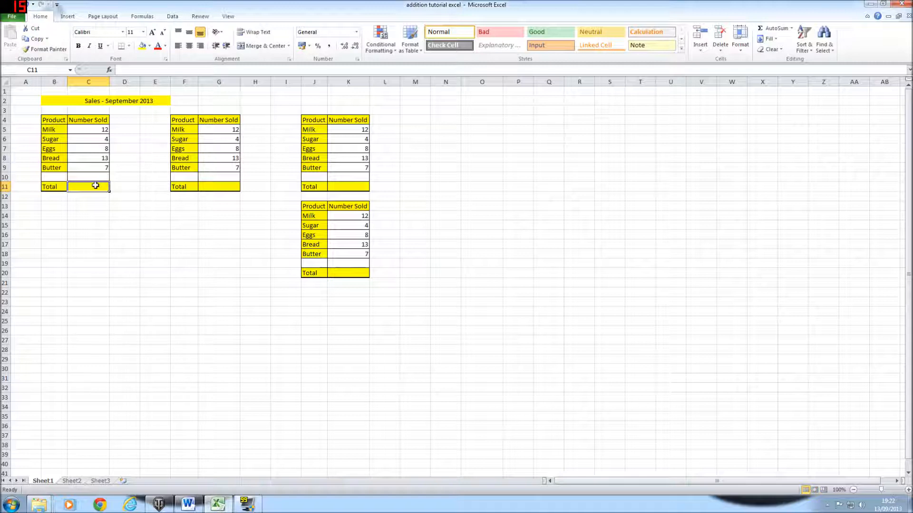
- Enter =sum(C5:C9) in C11, totalling the first table's Number Sold to 44
text(=)
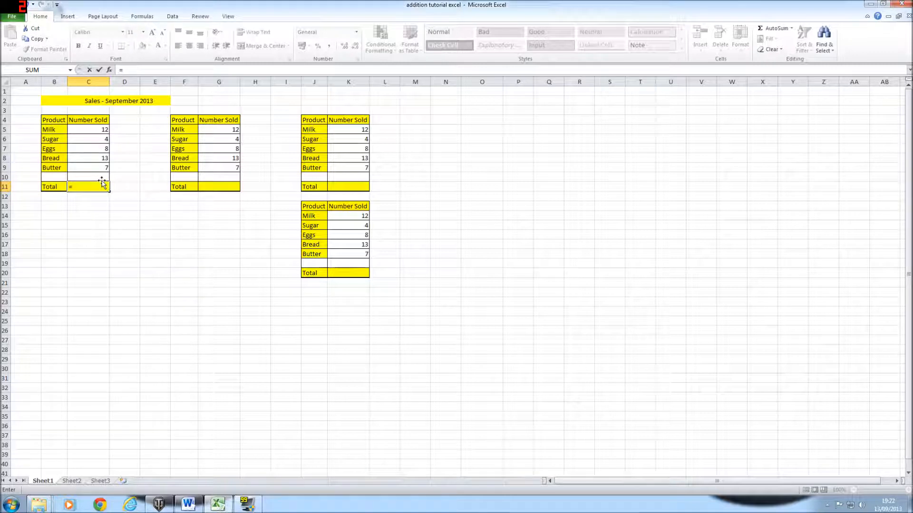
text(sum)
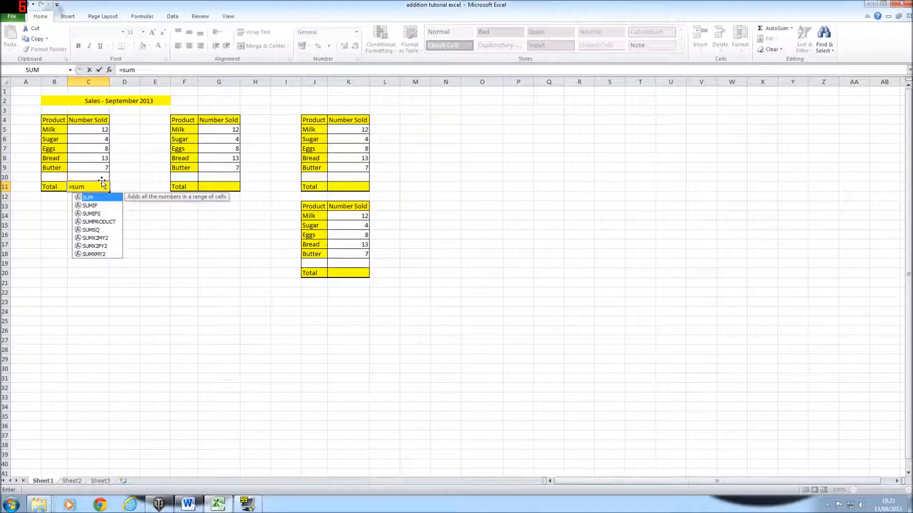
text(()
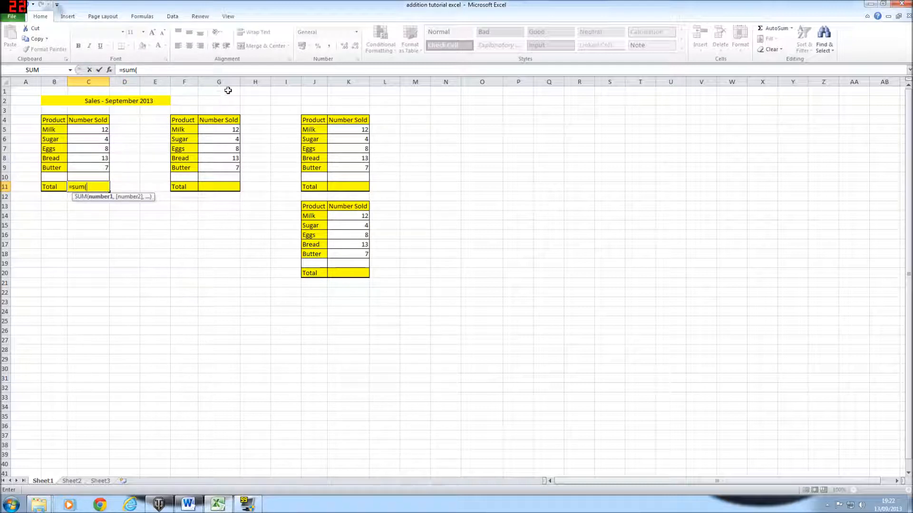
text(C5)
text(:)
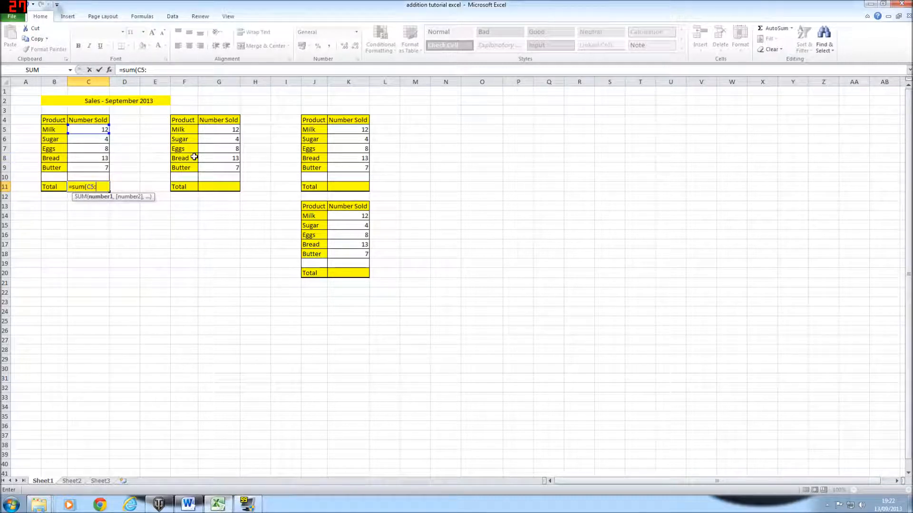
text(C9)
key(Return)
click(134, 224)
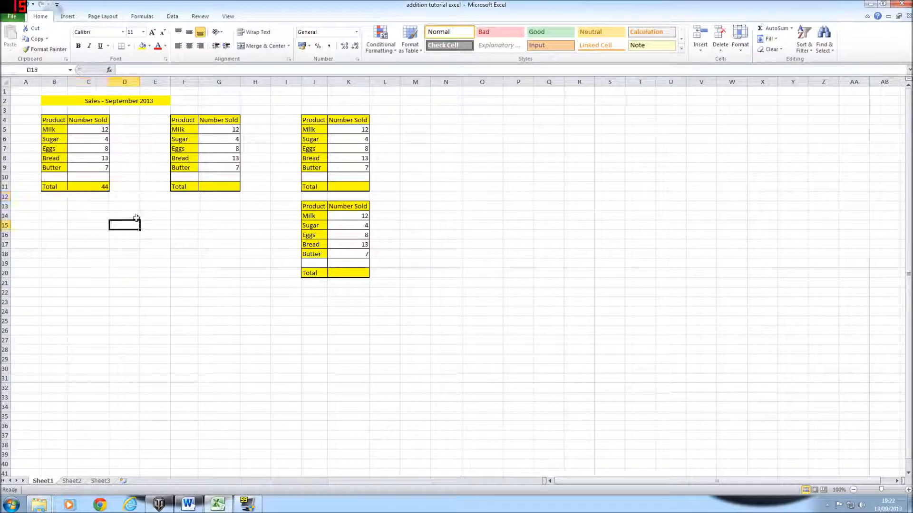
- Change Butter to 6 and Eggs to 7 so the first Total recalculates to 42
click(105, 168)
key(BackSpace)
text(6)
key(Return)
click(90, 148)
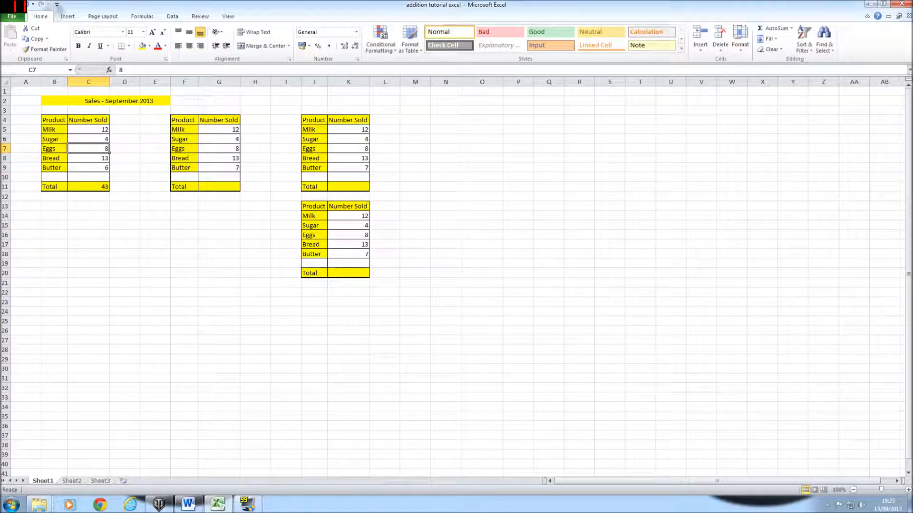
text(7)
key(Return)
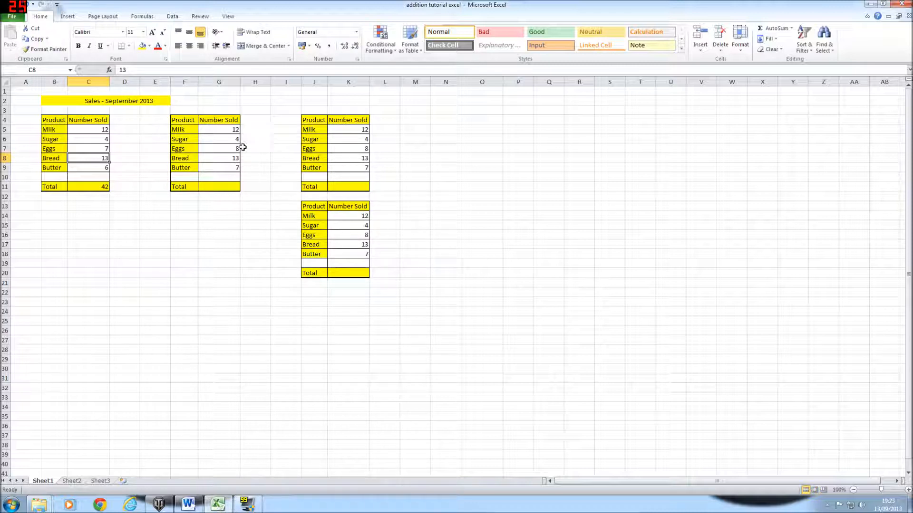
click(228, 186)
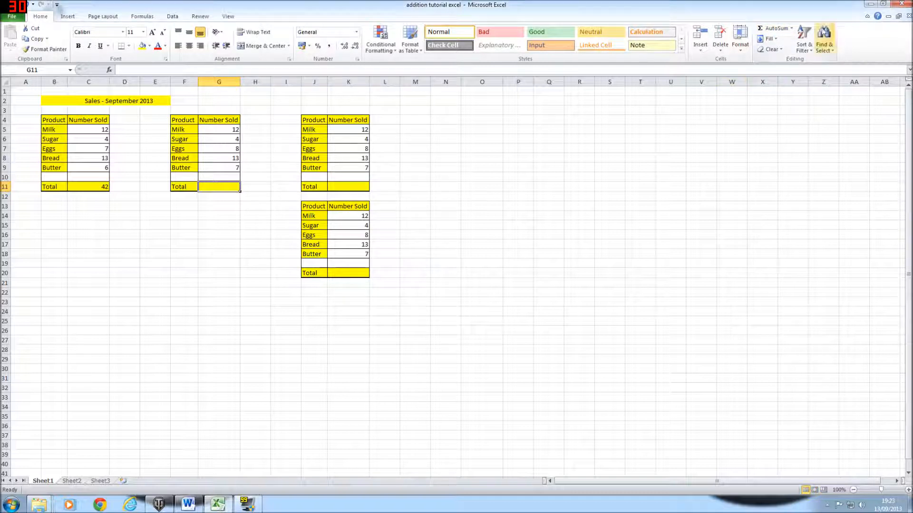
- AutoSum the second table's Total G11 as =SUM(G5:G10), then compare it with C11
click(792, 28)
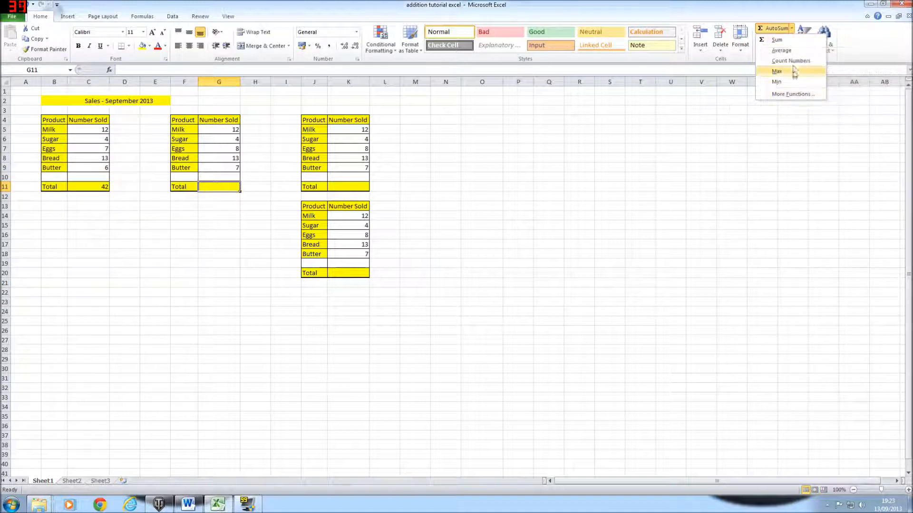
click(797, 40)
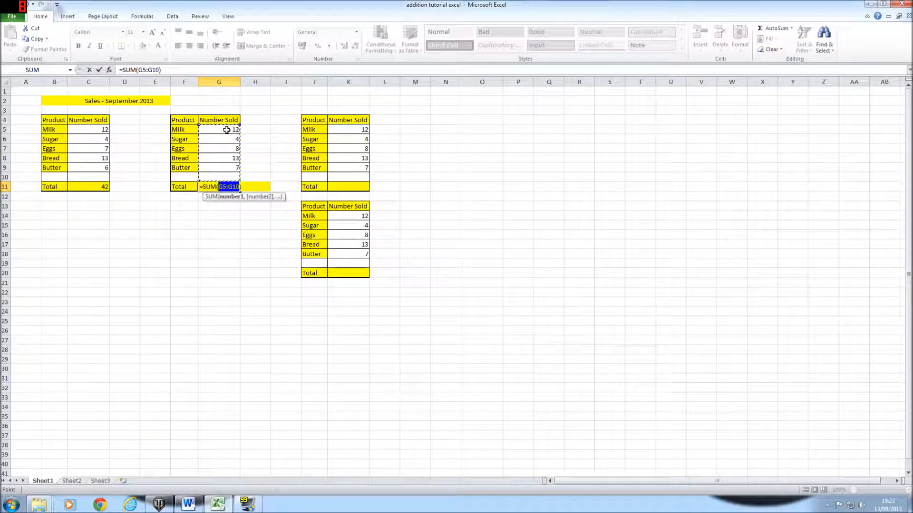
key(Return)
click(223, 187)
click(84, 186)
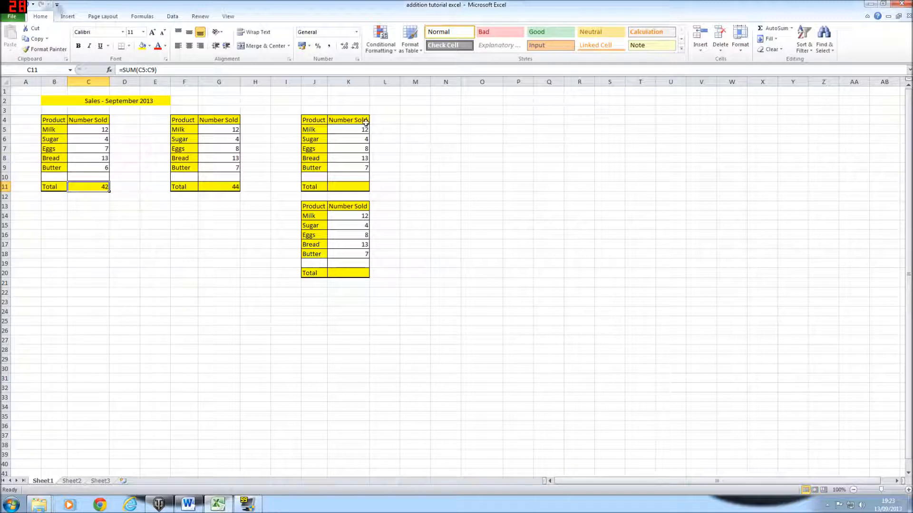
- AutoSum the third table's quantities K5:K10 into its Total cell K11
click(349, 129)
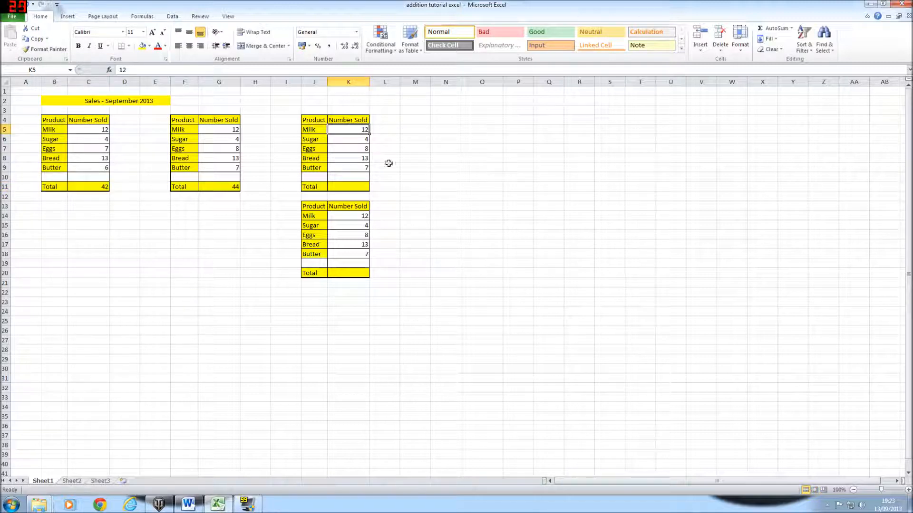
drag(343, 129, 350, 186)
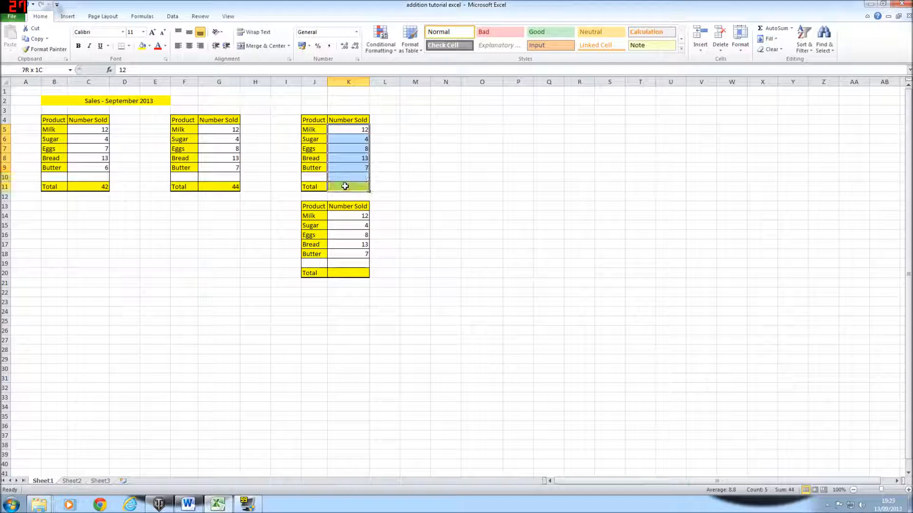
click(767, 28)
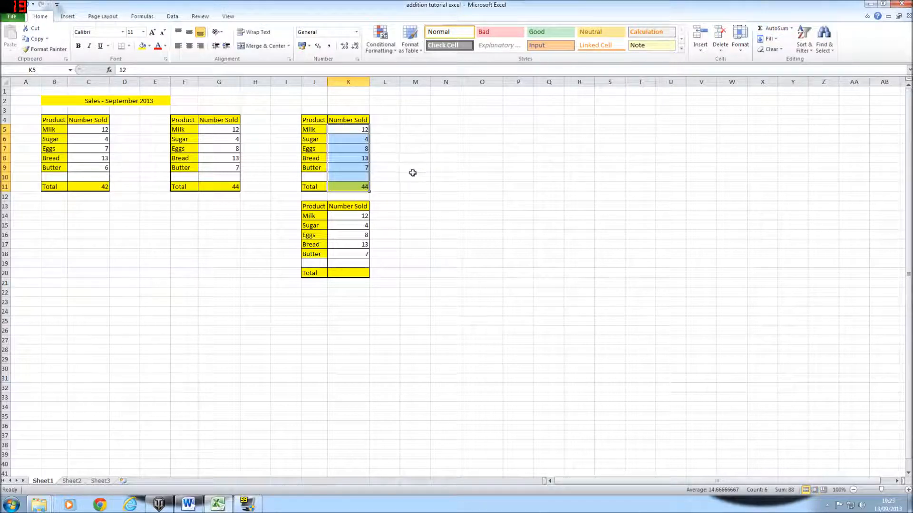
click(428, 175)
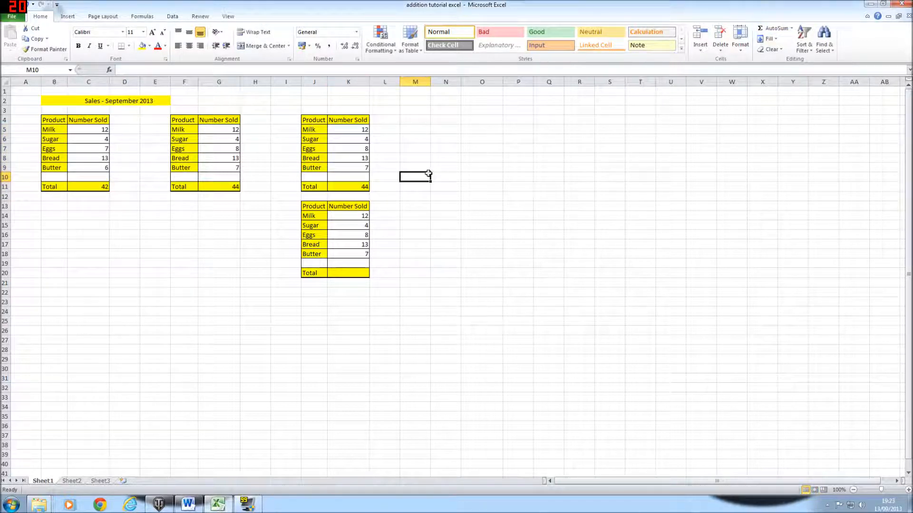
- AutoSum the fourth table's Total K20 as =SUM(K14:K19)
click(360, 273)
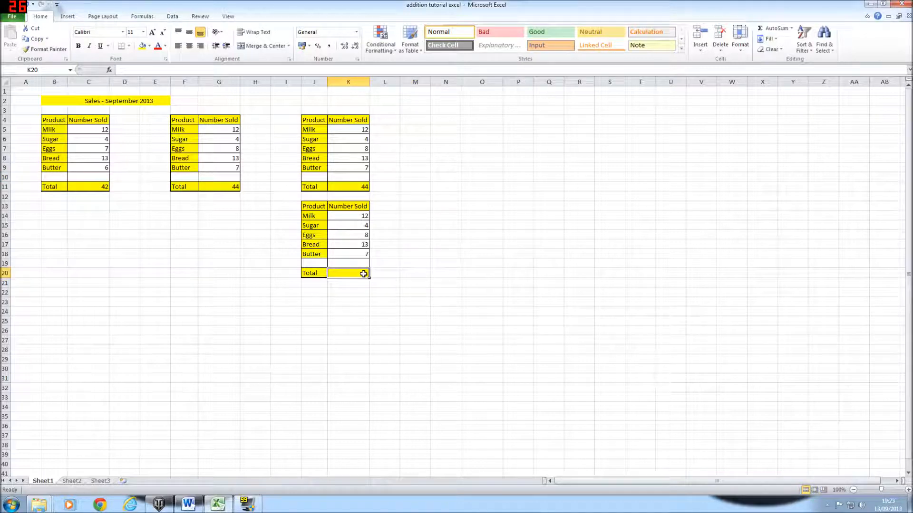
click(777, 31)
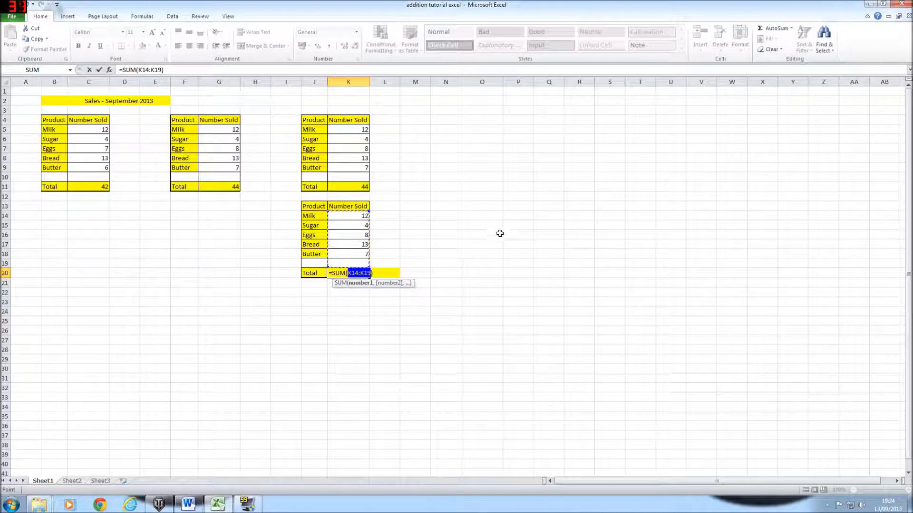
key(Return)
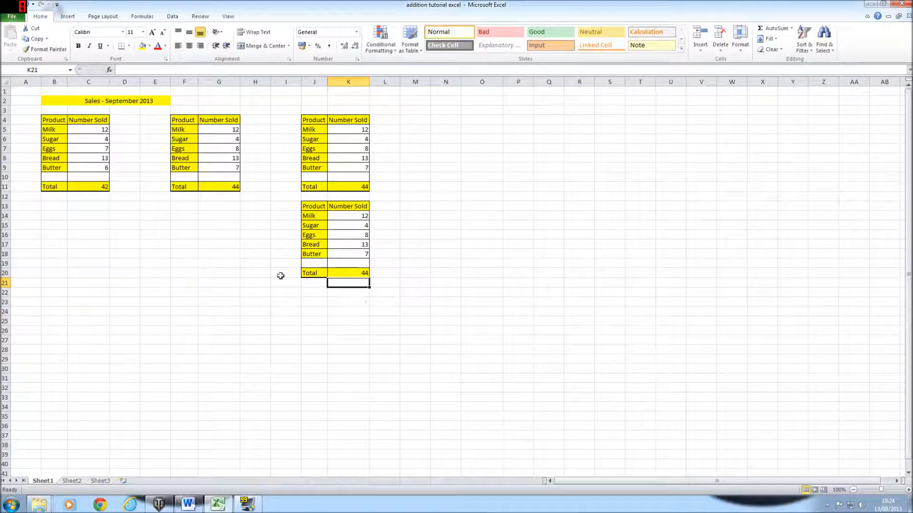